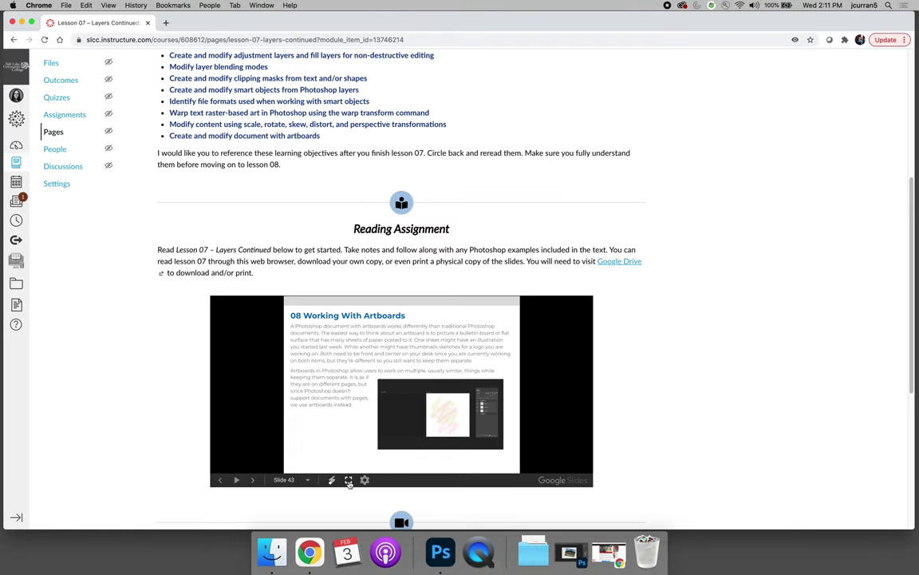
Switch from the Canvas artboards lesson slide to Photoshop
click(440, 551)
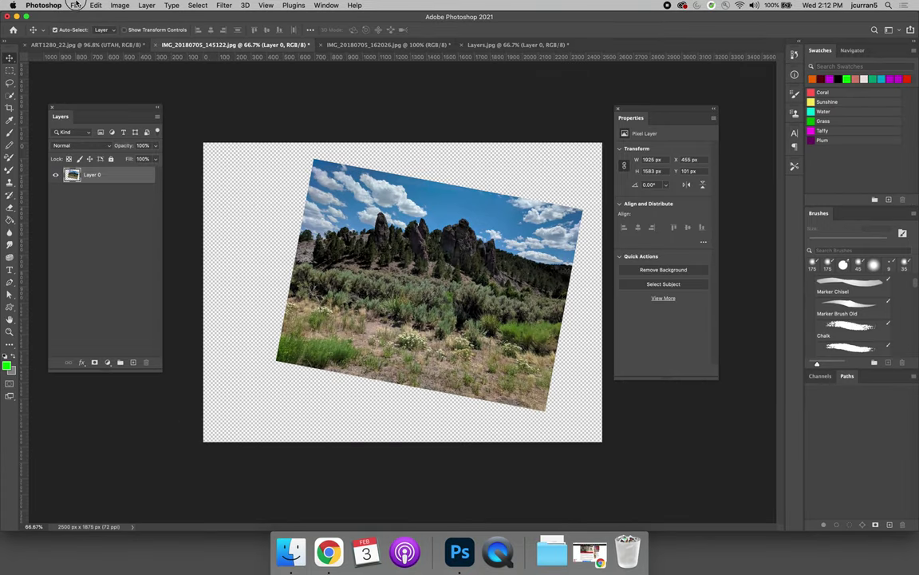
Create a new document from the Web Most Common 1366 × 768 px preset with an artboard
click(75, 5)
click(83, 16)
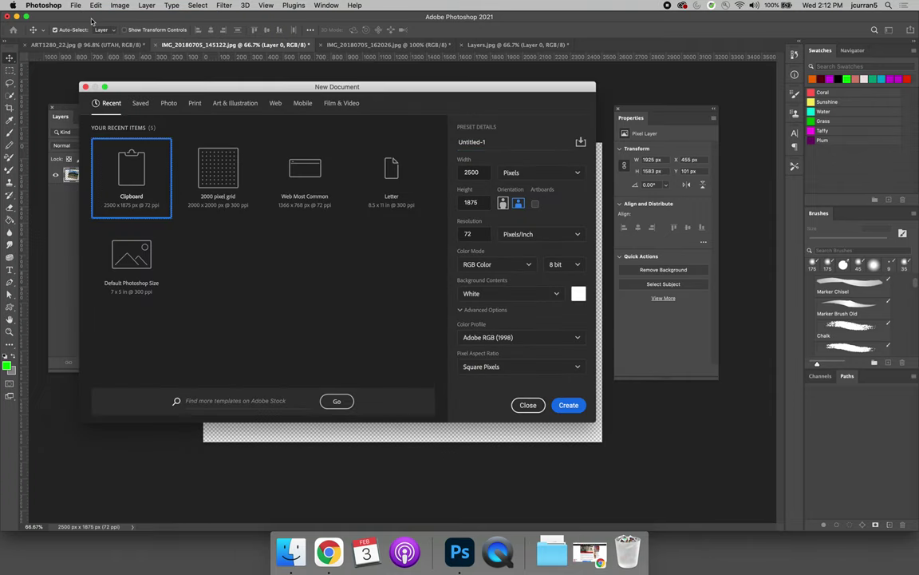
click(168, 104)
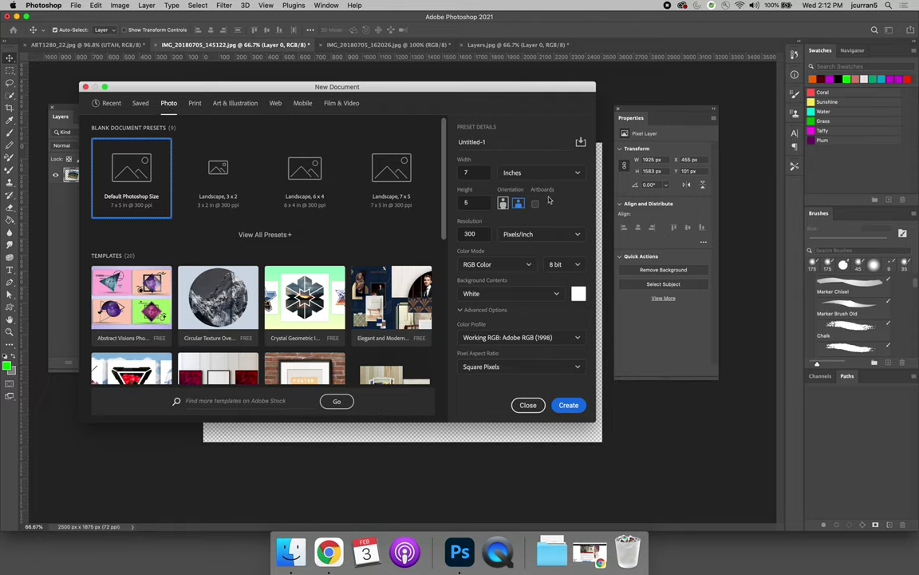
click(195, 106)
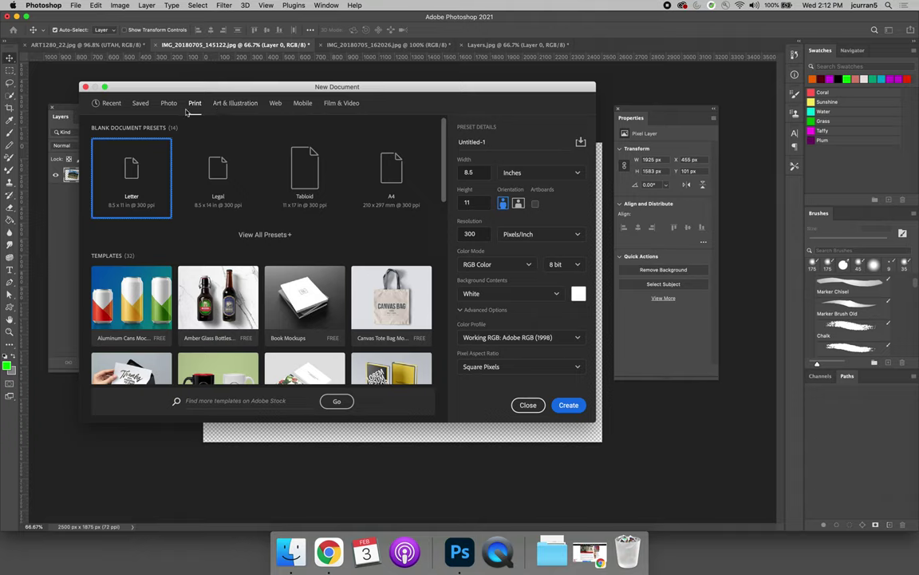
click(168, 103)
click(195, 106)
click(231, 104)
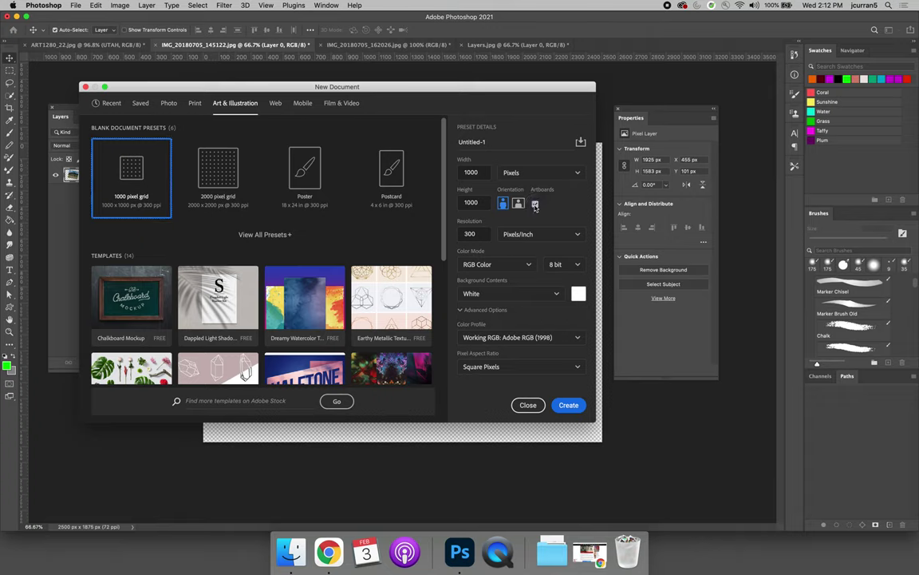
click(276, 104)
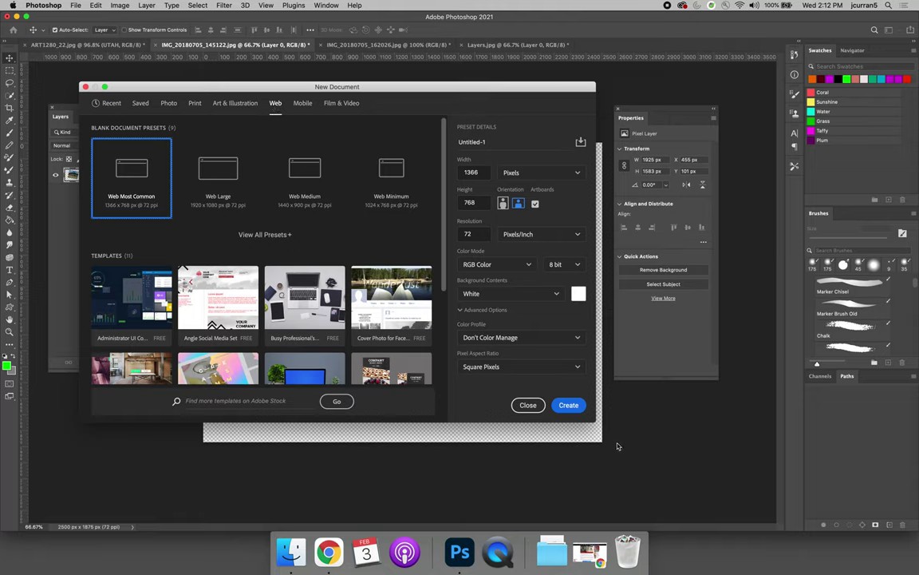
click(568, 405)
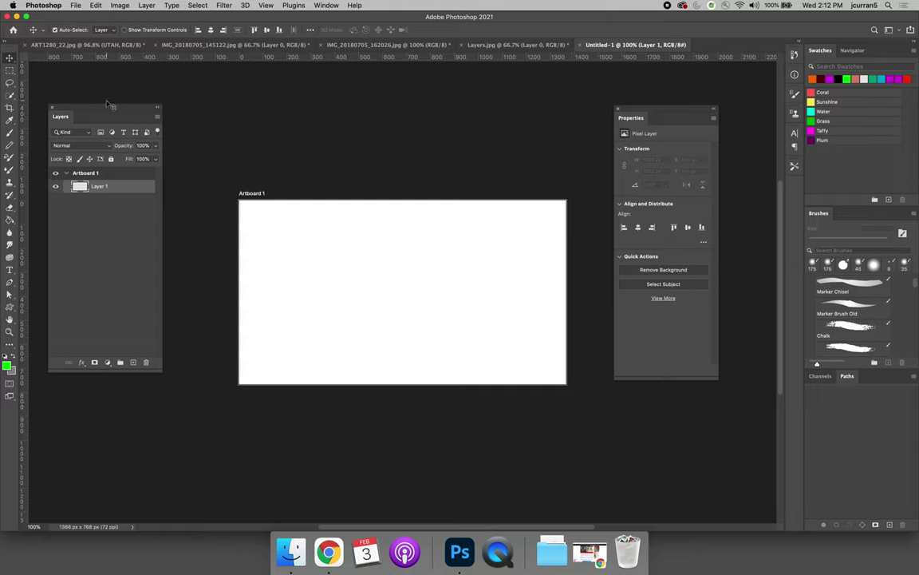
Add empty layers to Artboard 1 up to Layer 6, then hide and re-show the artboard
drag(102, 107, 144, 109)
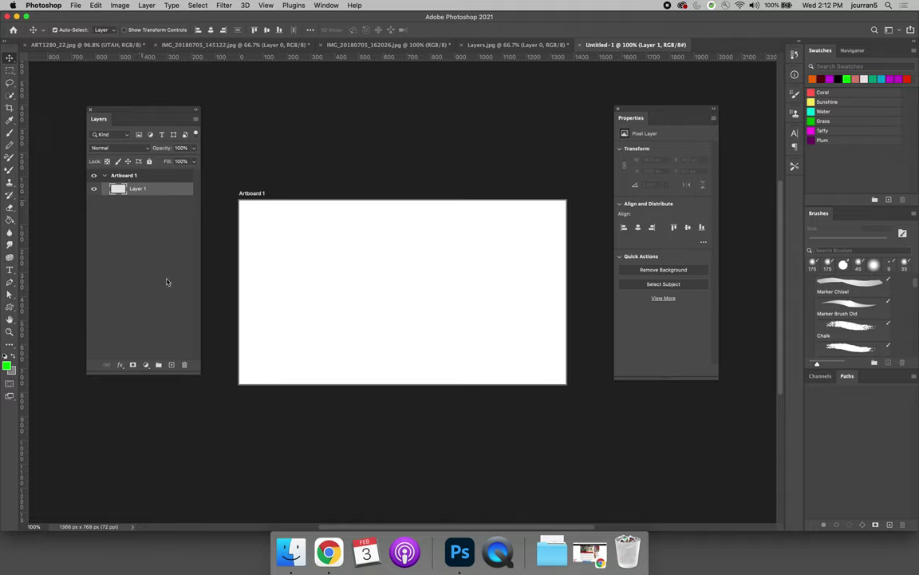
click(171, 365)
click(171, 365)
click(171, 364)
click(171, 365)
click(171, 365)
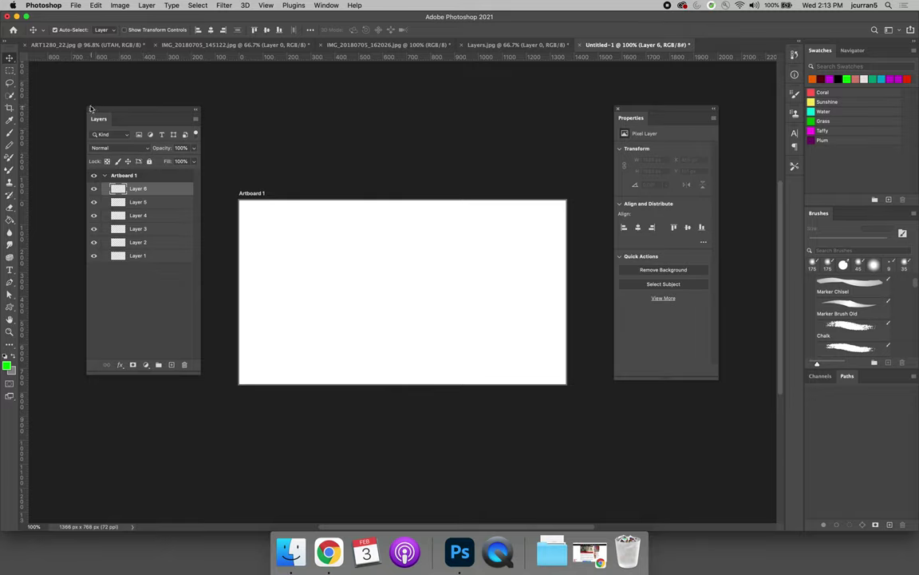
click(93, 175)
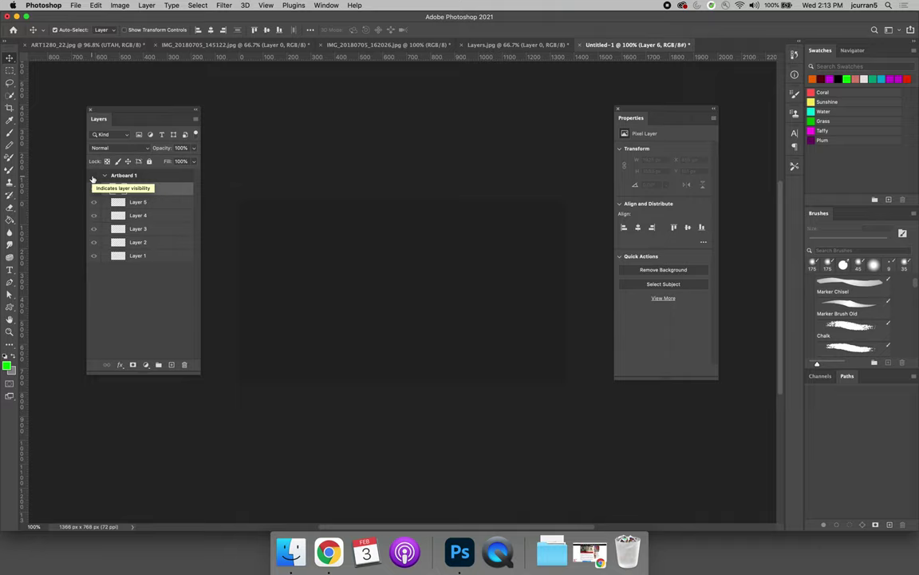
click(93, 175)
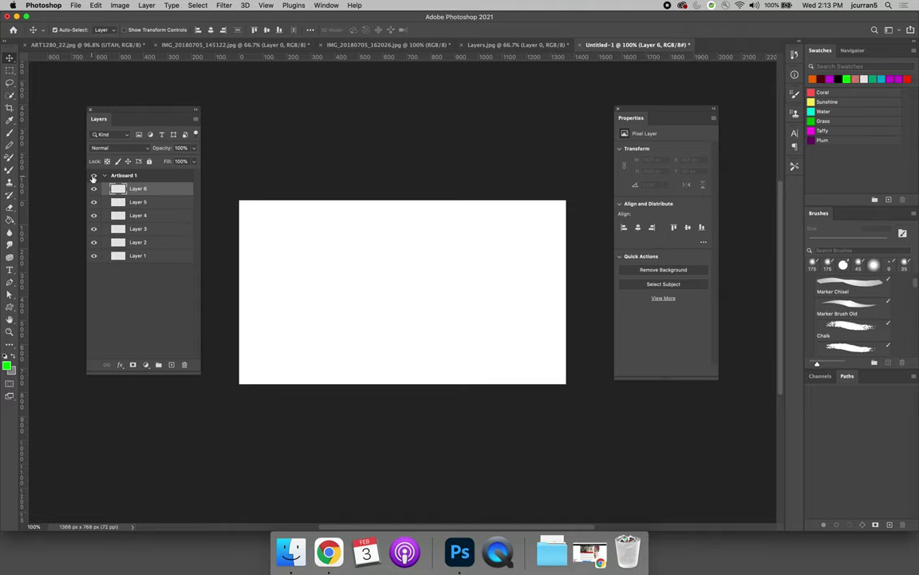
Add Artboard 2, another 1366 × 768 px web artboard, and zoom out to see both
click(147, 5)
mouse_move(151, 16)
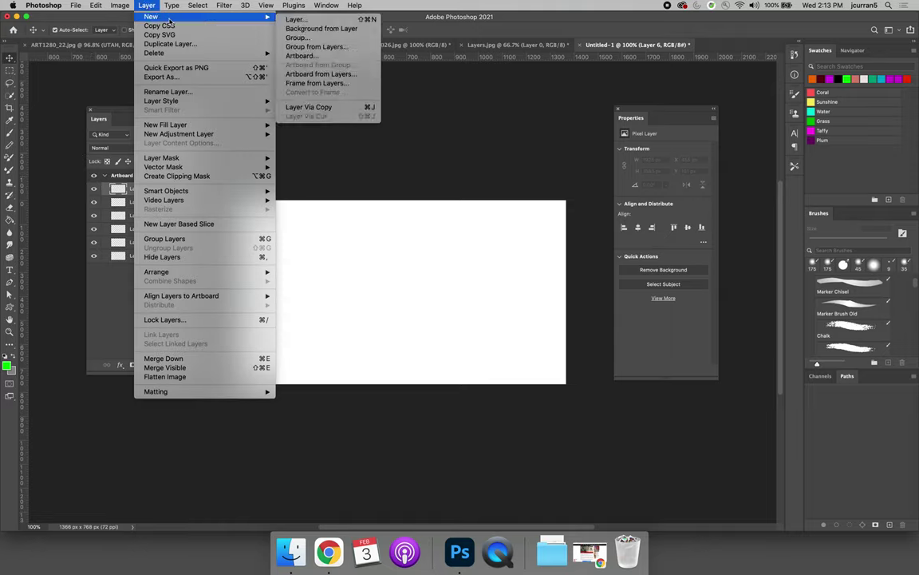
click(336, 57)
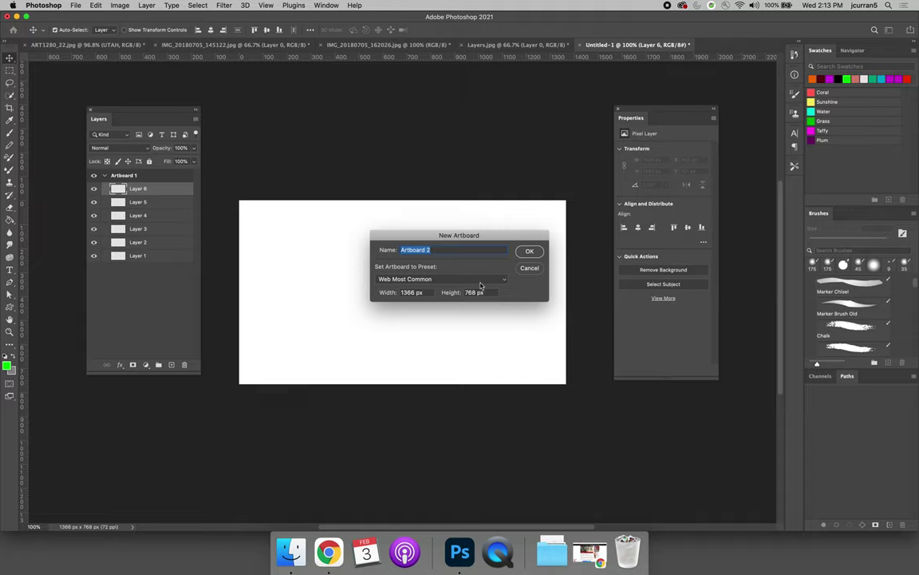
click(529, 250)
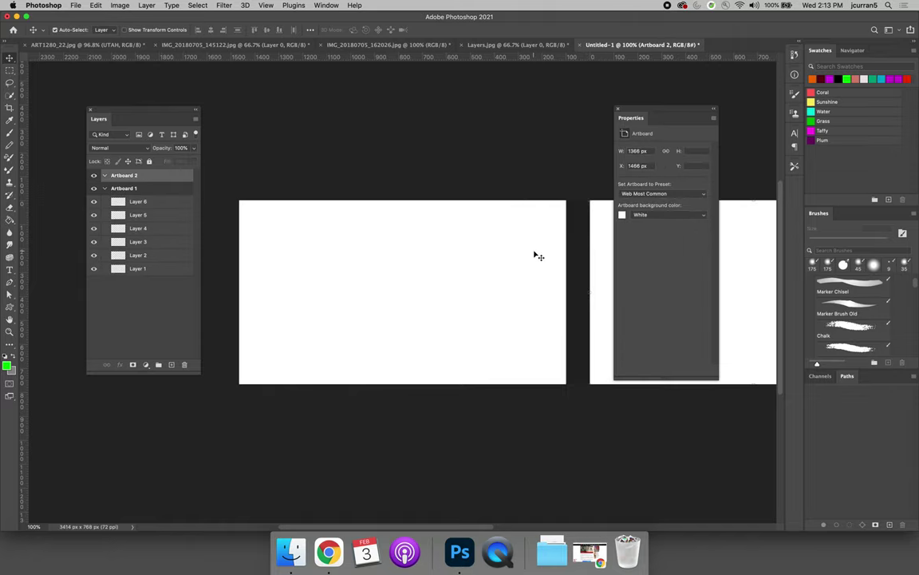
key(super+minus)
key(super+minus)
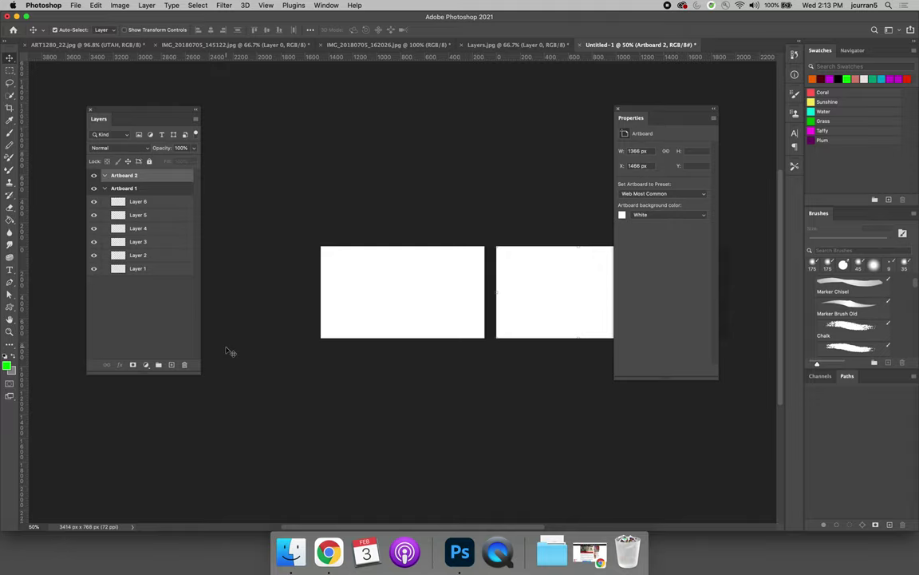
With the Artboard tool, draw Artboards 3, 4 (narrow) and 5 in a row above the first two
right_click(10, 59)
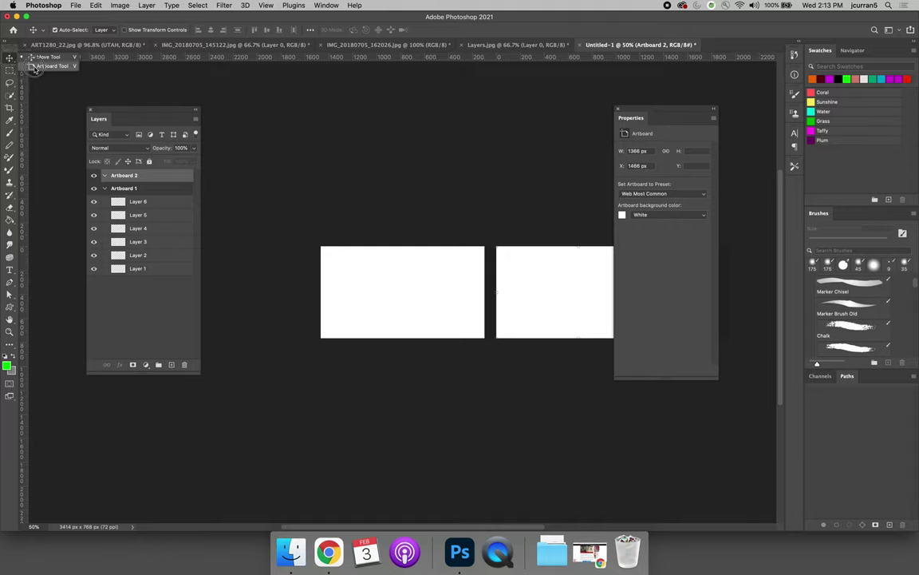
click(36, 67)
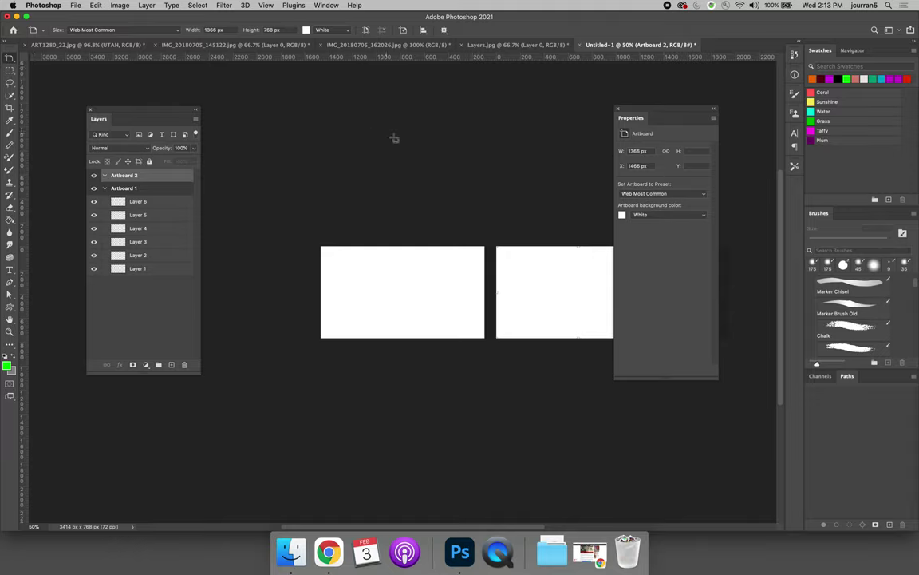
drag(399, 90, 521, 230)
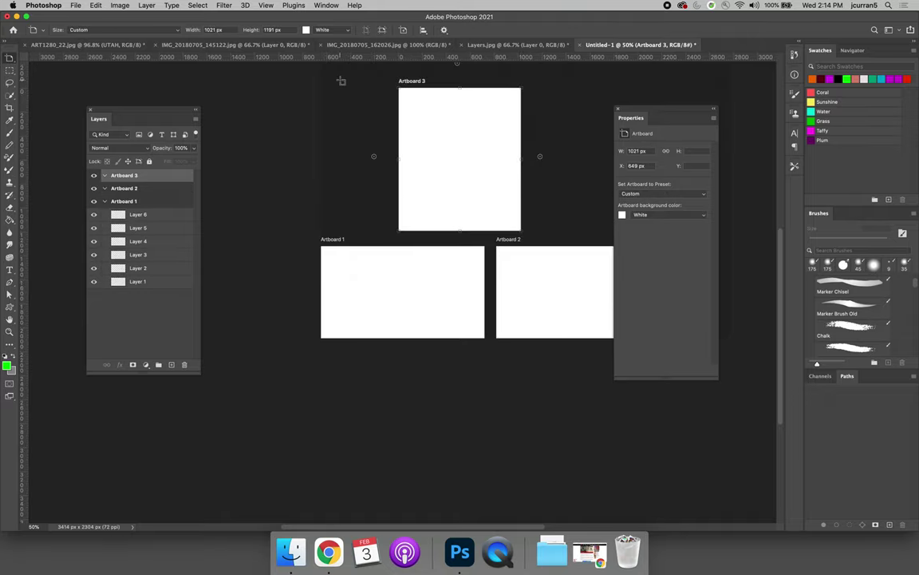
drag(346, 88, 374, 230)
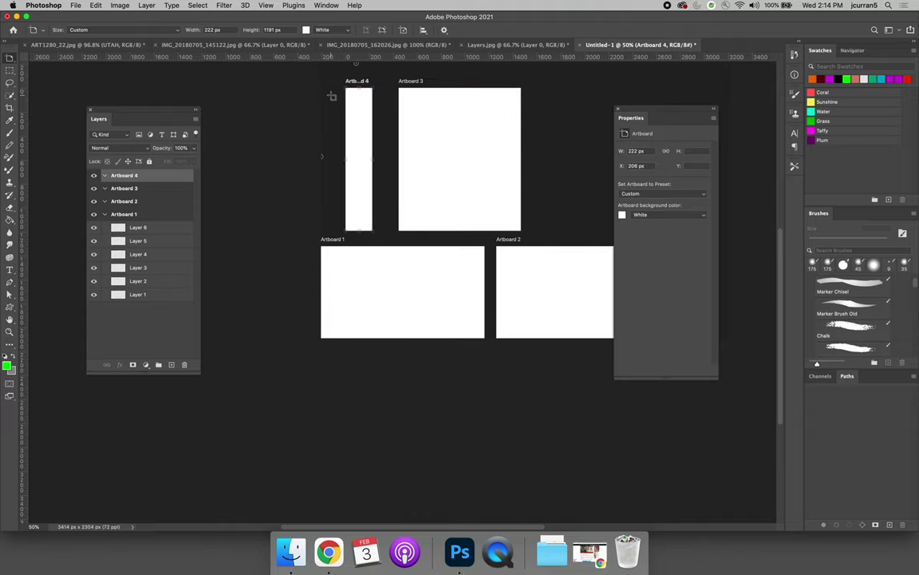
drag(332, 79, 219, 230)
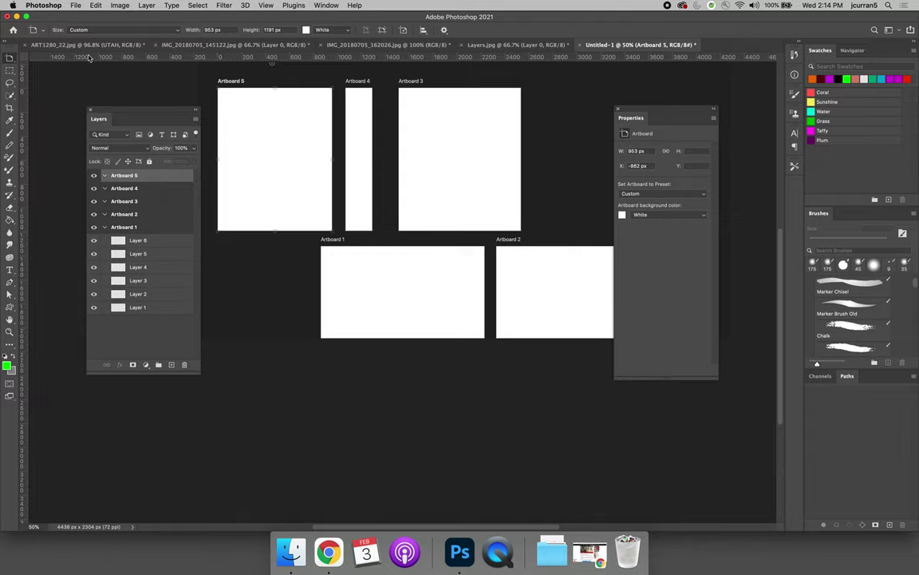
mouse_move(237, 104)
mouse_down()
mouse_move(238, 137)
mouse_move(230, 115)
mouse_up()
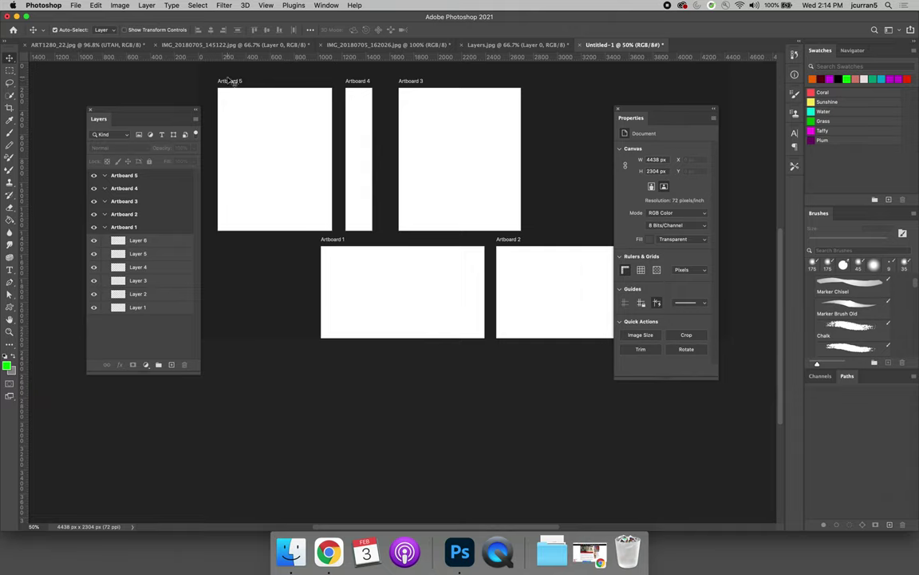
Resize Artboard 5 to 1000 px wide by 2000 px tall
click(231, 80)
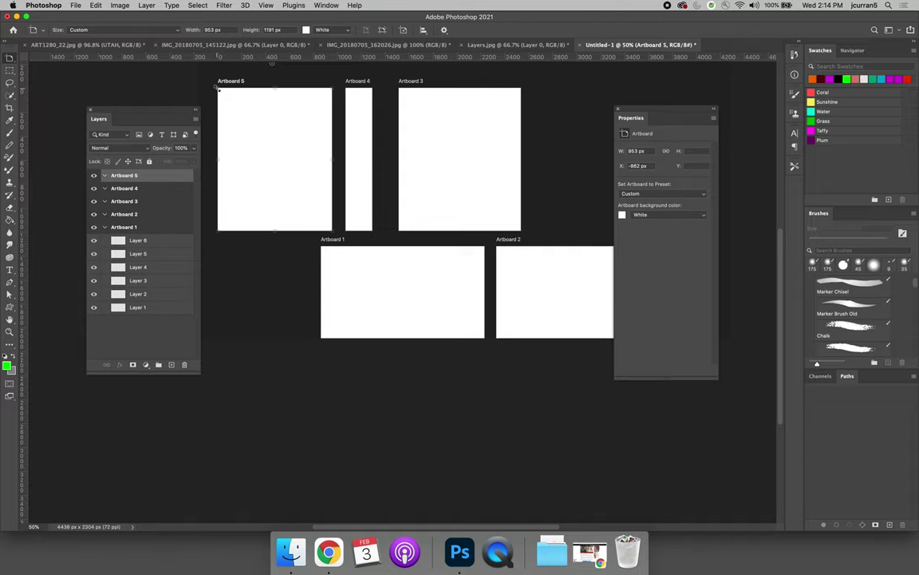
mouse_move(219, 91)
mouse_down()
mouse_move(189, 78)
mouse_move(205, 89)
mouse_up()
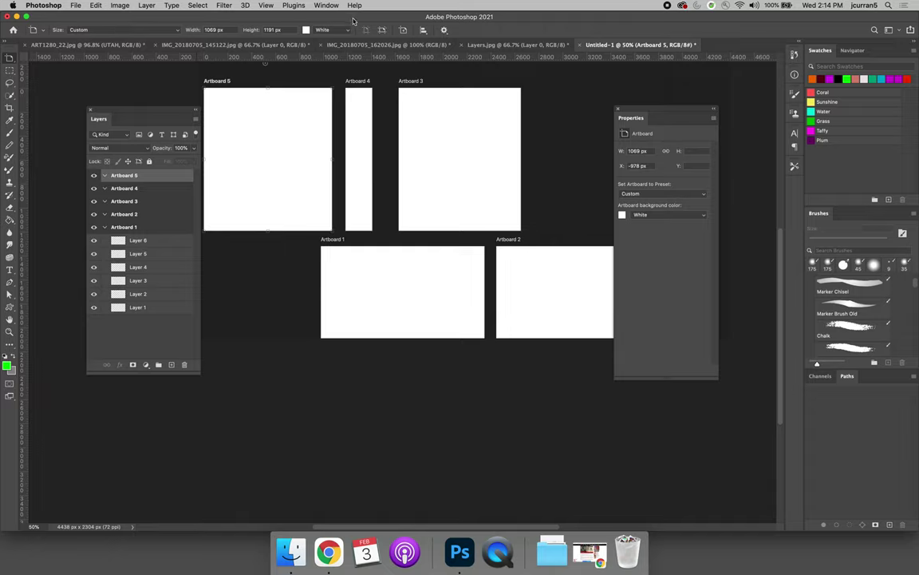
click(189, 30)
text(100)
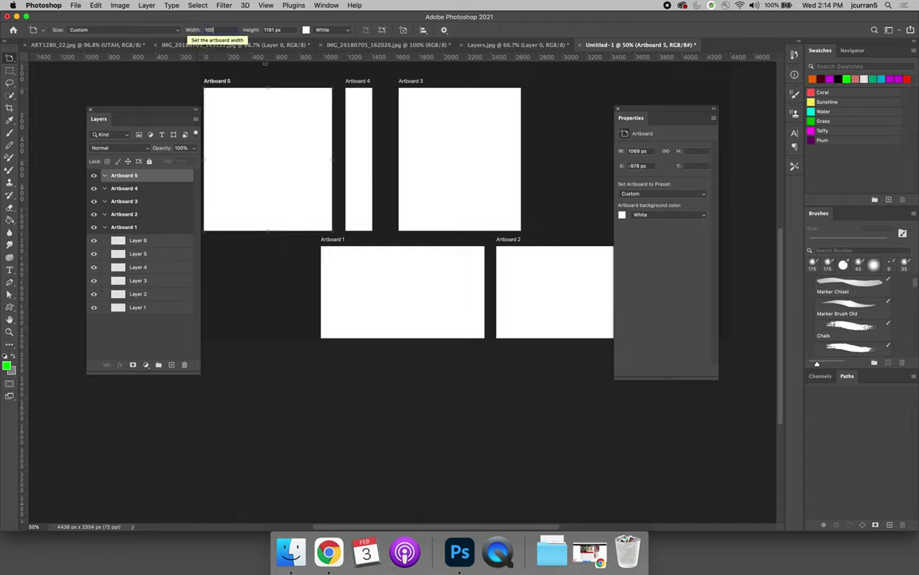
text(0 p)
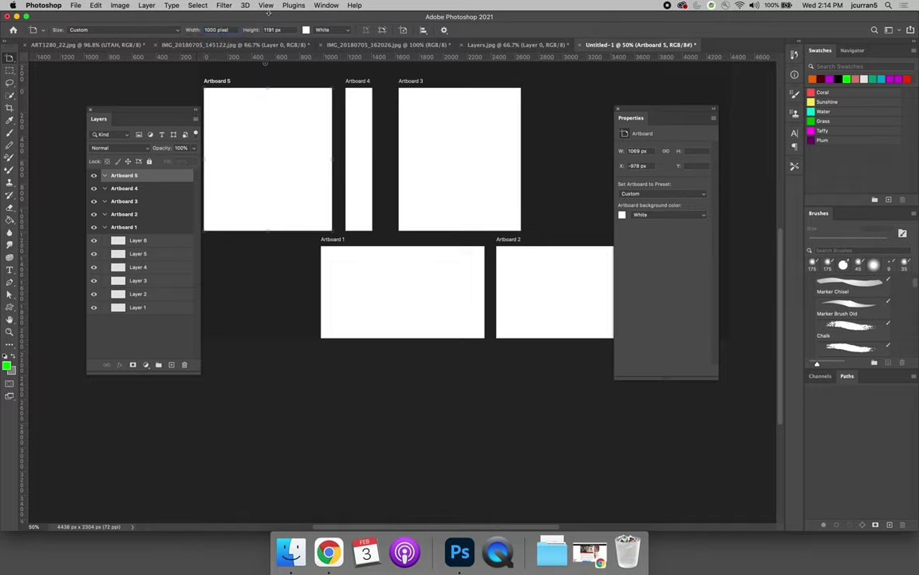
text(ixel)
key(Tab)
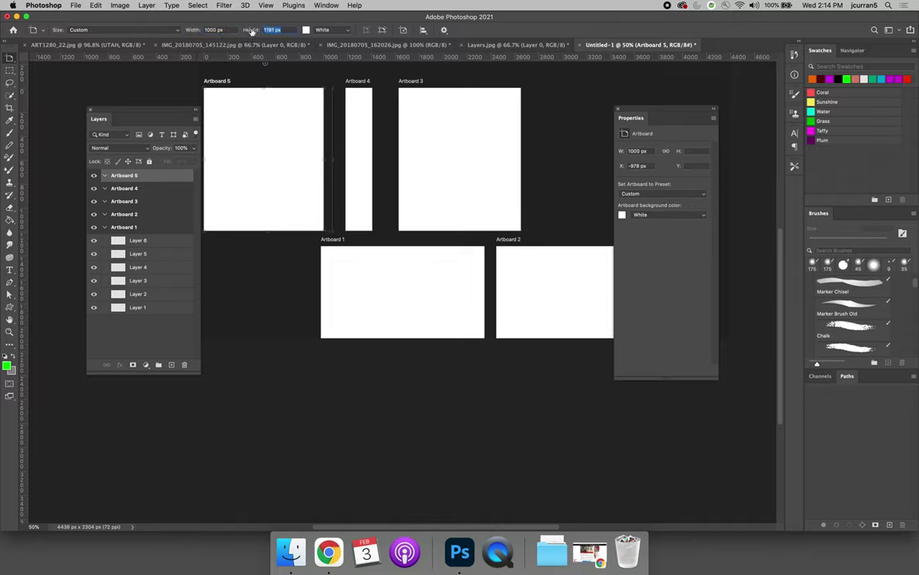
text(2008)
text( pixels)
key(Tab)
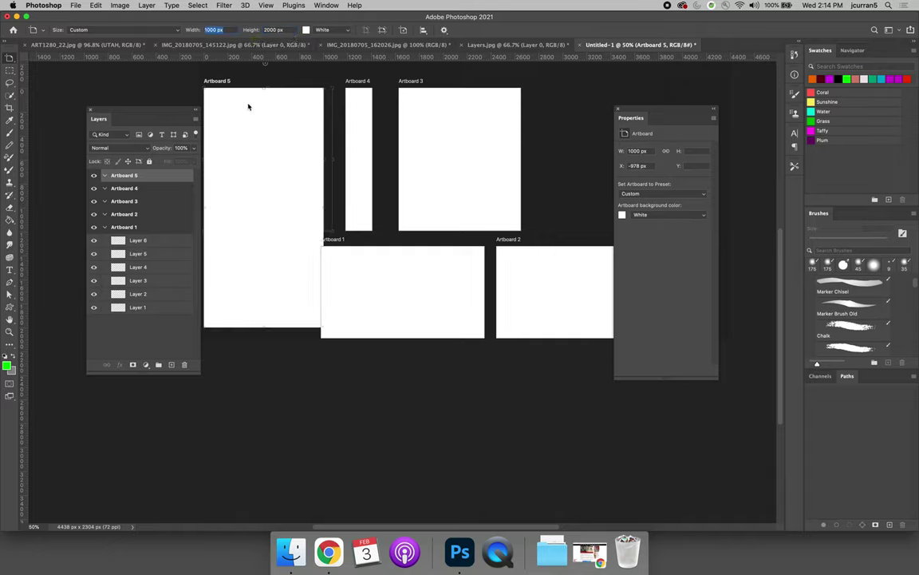
drag(249, 106, 256, 180)
key(v)
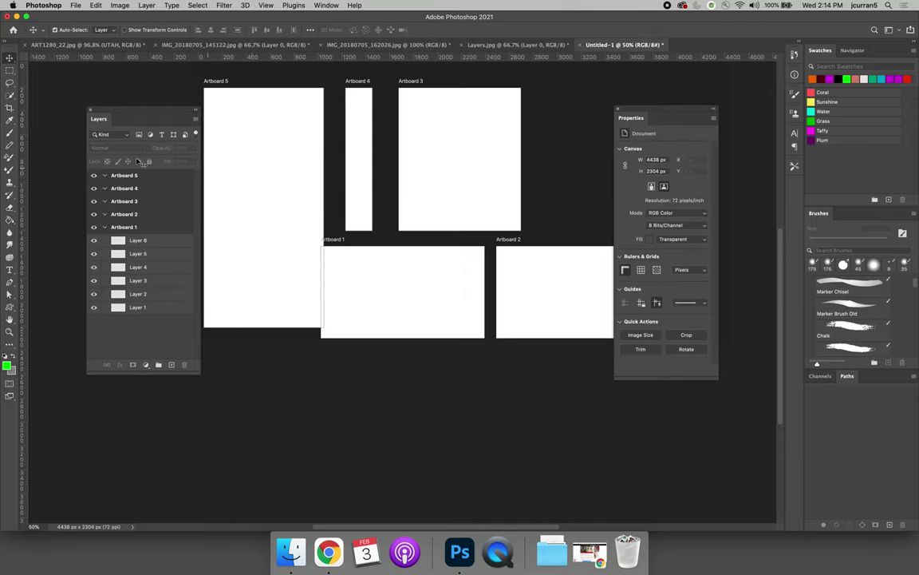
Move Artboard 5 against Artboard 4 and drag Artboard 1 down below it
click(10, 58)
drag(221, 100, 214, 121)
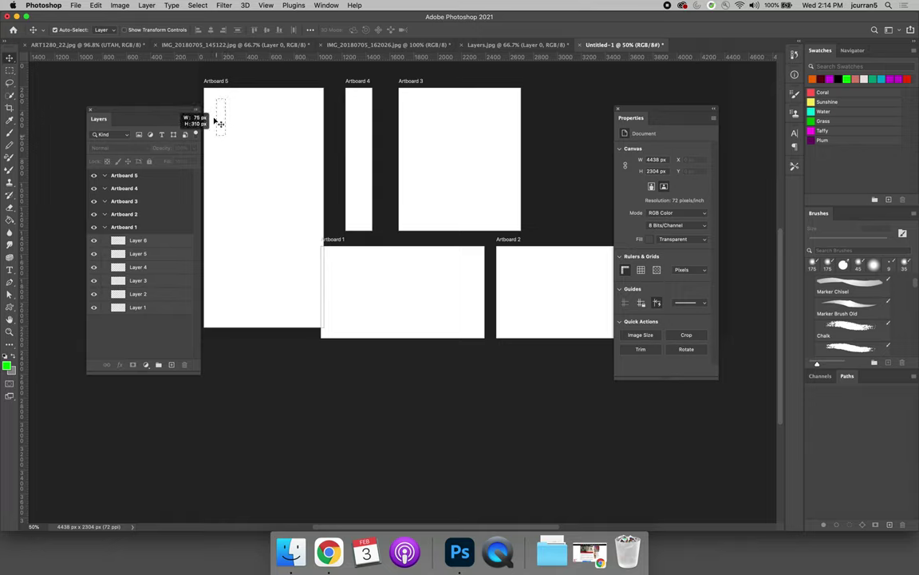
mouse_move(213, 84)
mouse_down()
mouse_move(244, 86)
mouse_move(252, 161)
mouse_move(242, 302)
mouse_move(221, 273)
mouse_move(209, 194)
mouse_move(226, 117)
mouse_move(213, 97)
mouse_move(220, 85)
mouse_move(313, 84)
mouse_move(237, 90)
mouse_move(214, 72)
mouse_up()
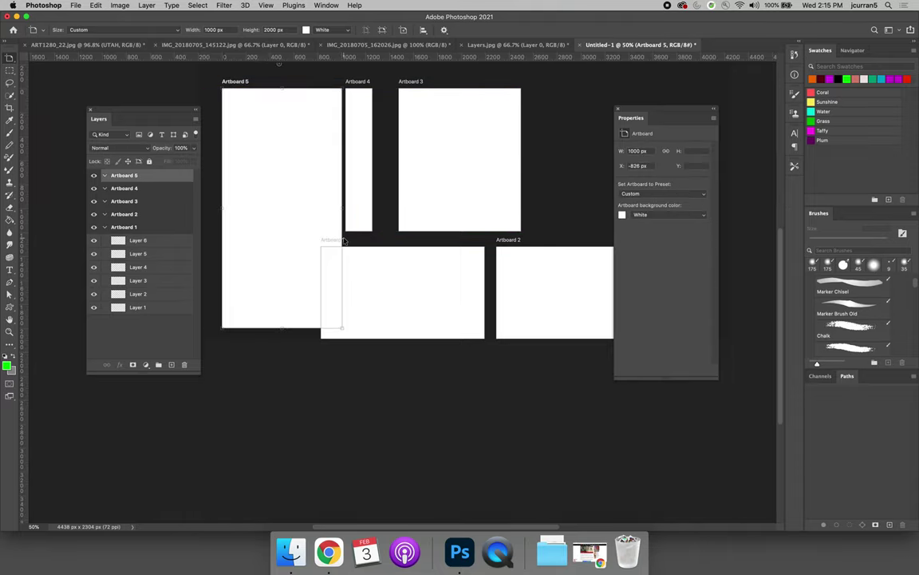
drag(357, 265, 243, 354)
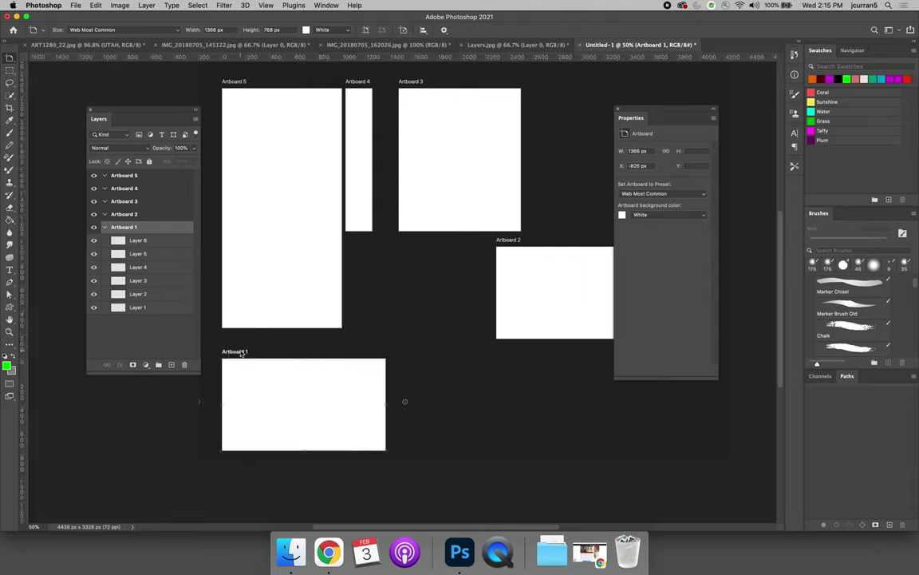
Rename Artboards 5, 4 and 3 to Back Cover, Spine and Front Cover
click(121, 177)
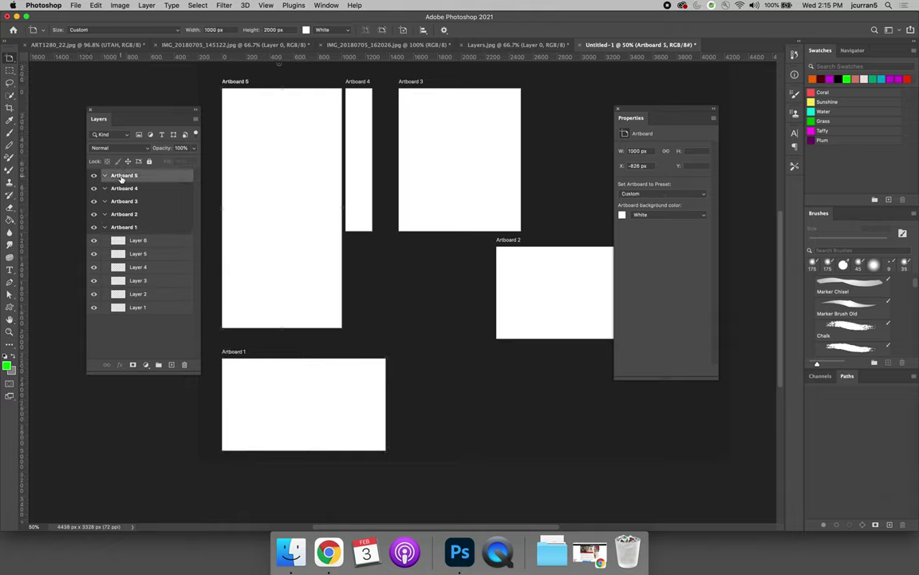
double_click(121, 176)
text(Back Cover)
key(Return)
double_click(123, 188)
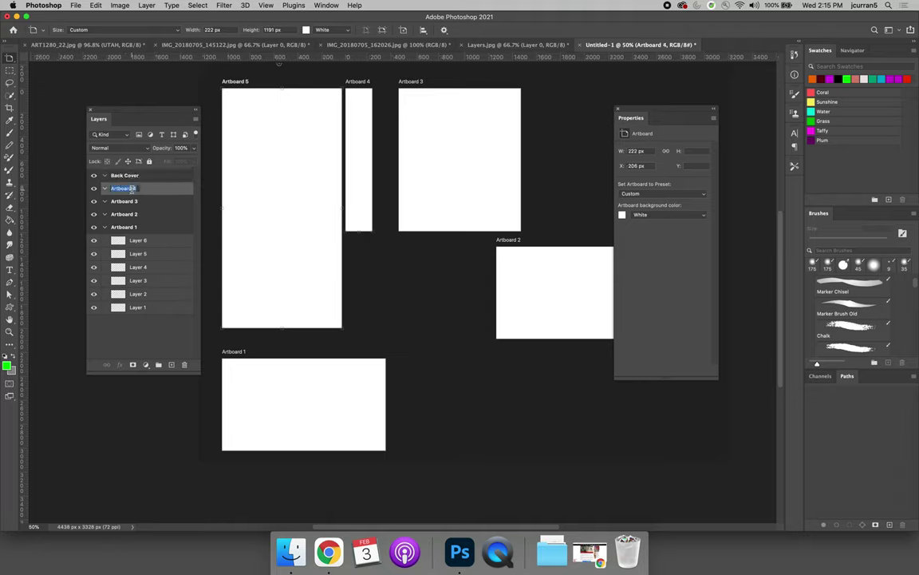
text(Spine)
key(Return)
double_click(124, 201)
text(Fron)
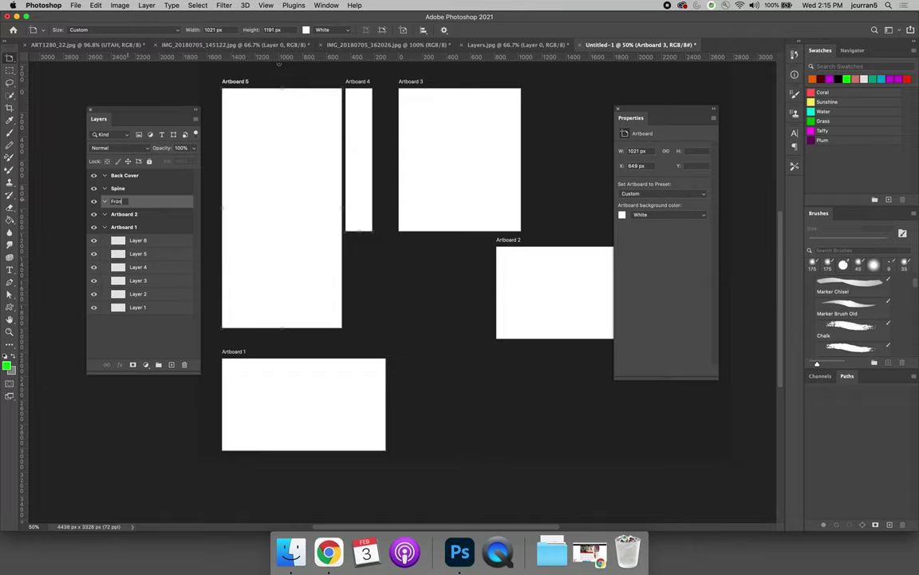
text(t Cover)
Delete Artboards 1 and 2
click(135, 215)
shift+click(136, 227)
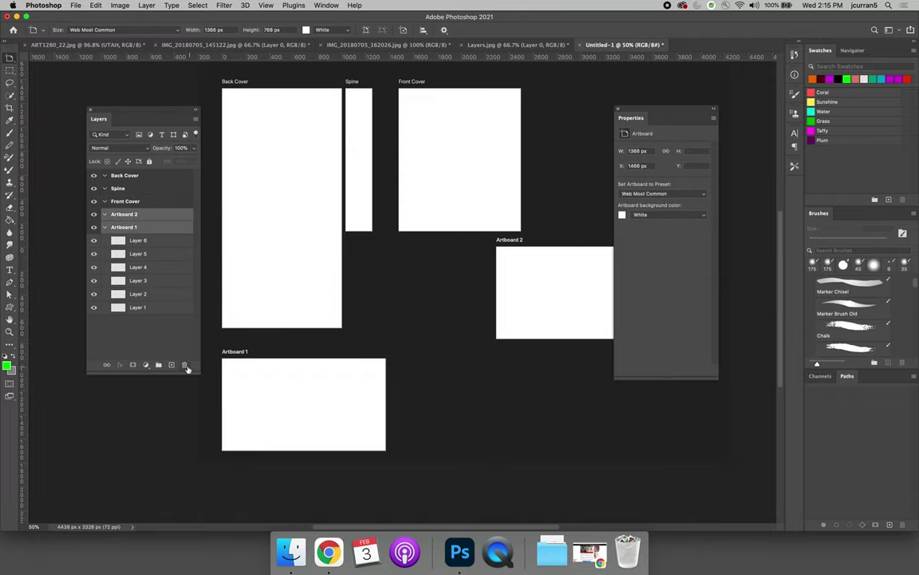
key(Delete)
click(531, 182)
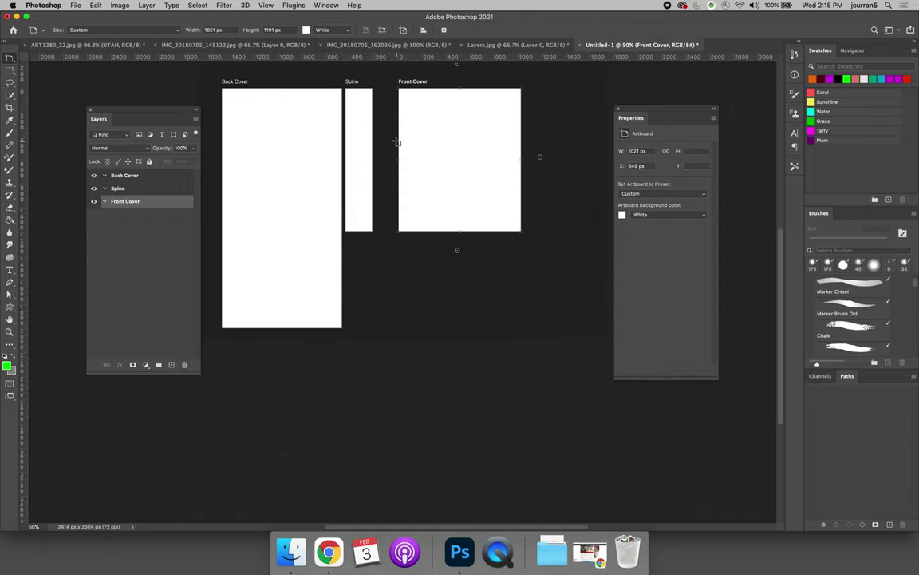
Set the Spine artboard's height to 2000 px, keeping its 222 px width
key(v)
click(365, 142)
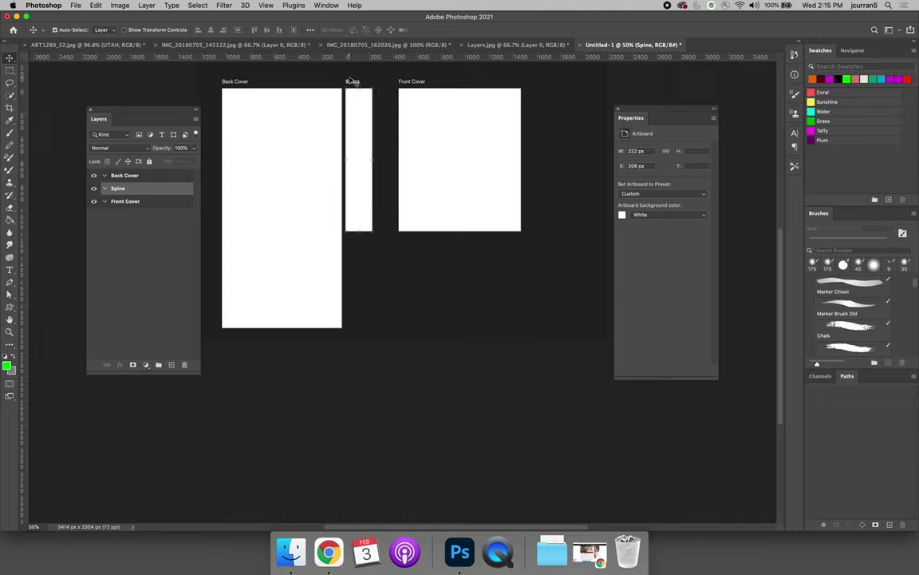
drag(9, 58, 33, 74)
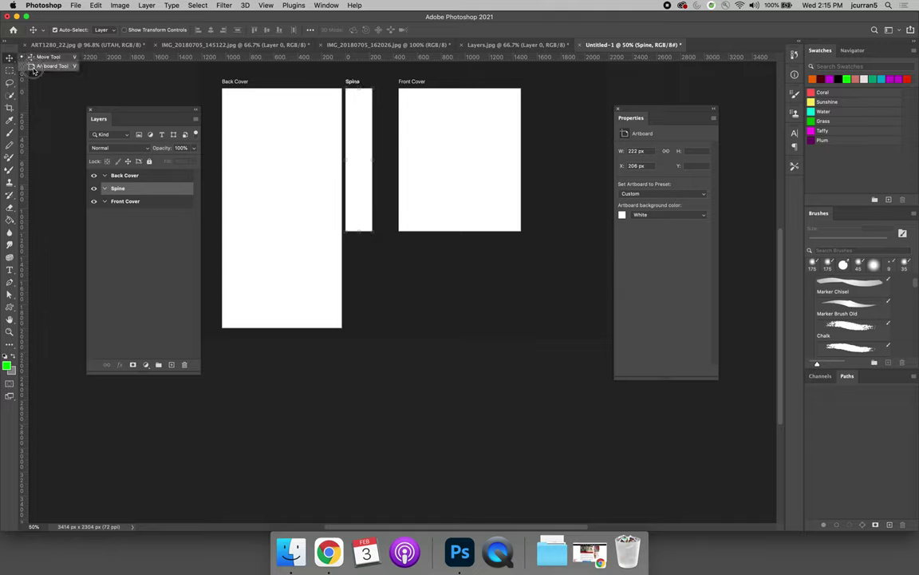
click(32, 70)
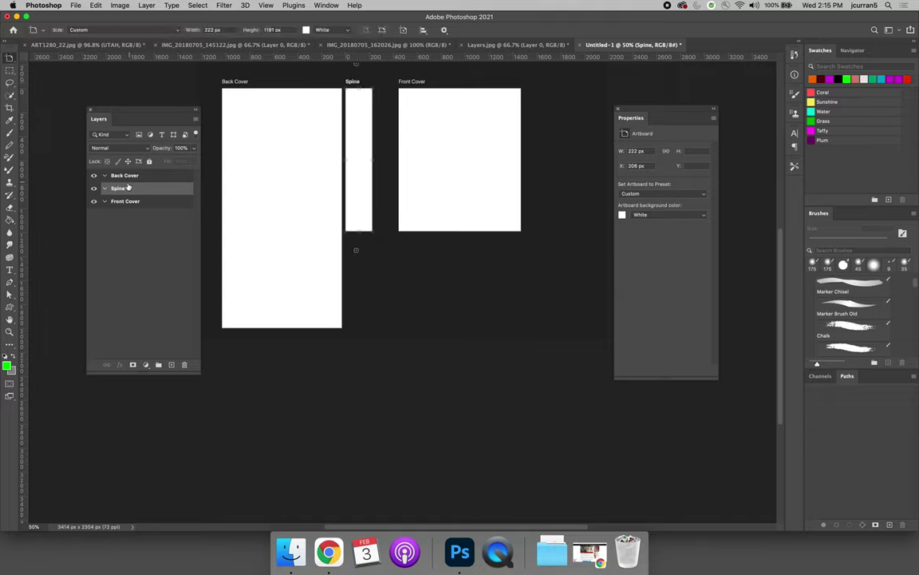
click(191, 32)
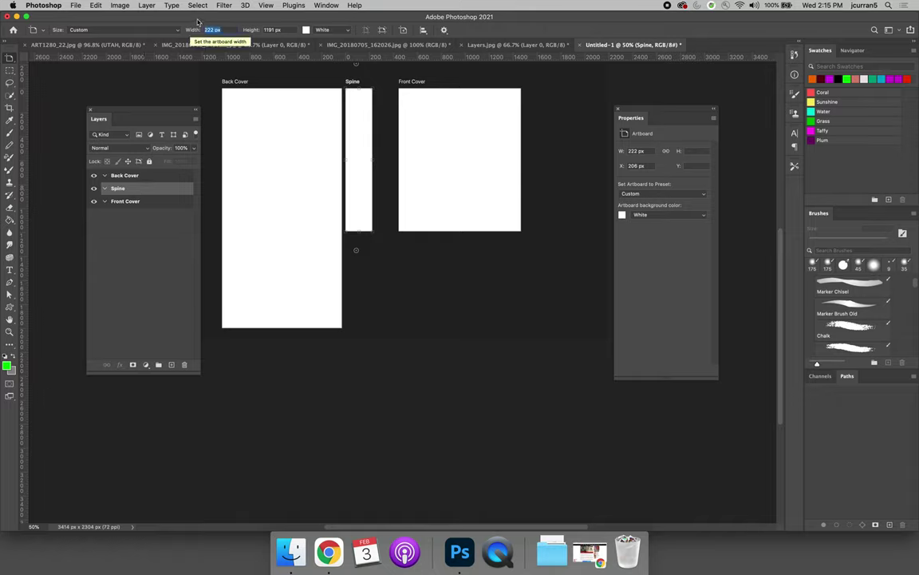
click(254, 32)
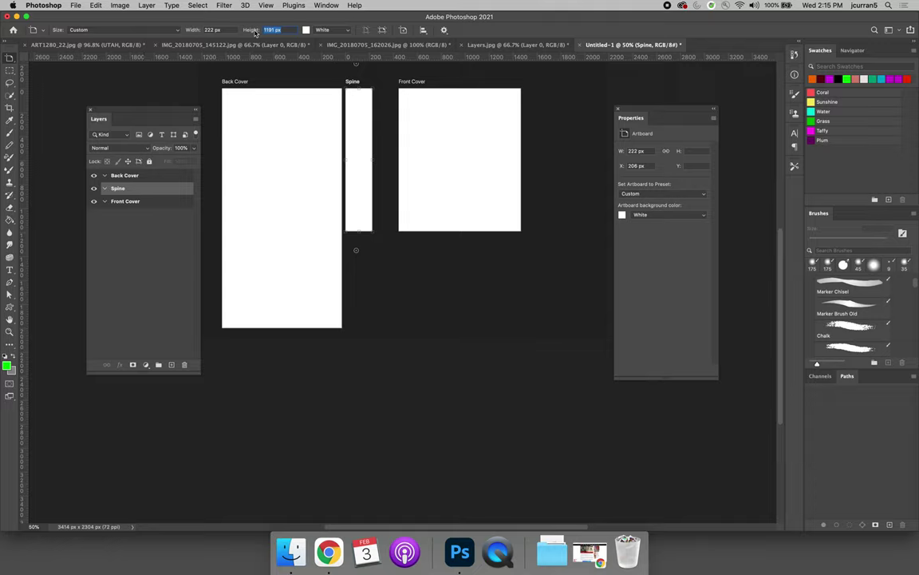
text(2000 pixels)
key(Return)
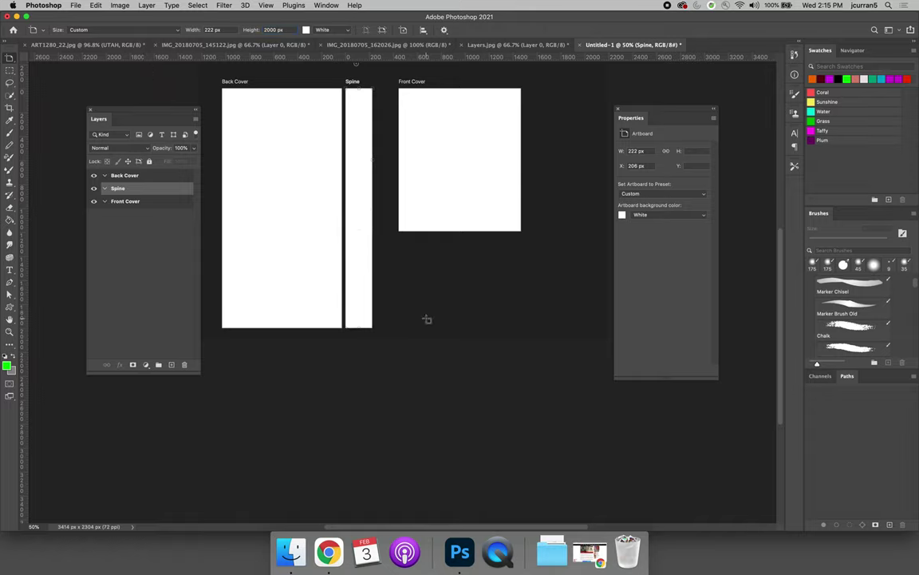
Resize the Front Cover artboard to 1000 px wide by 2000 px tall
click(413, 83)
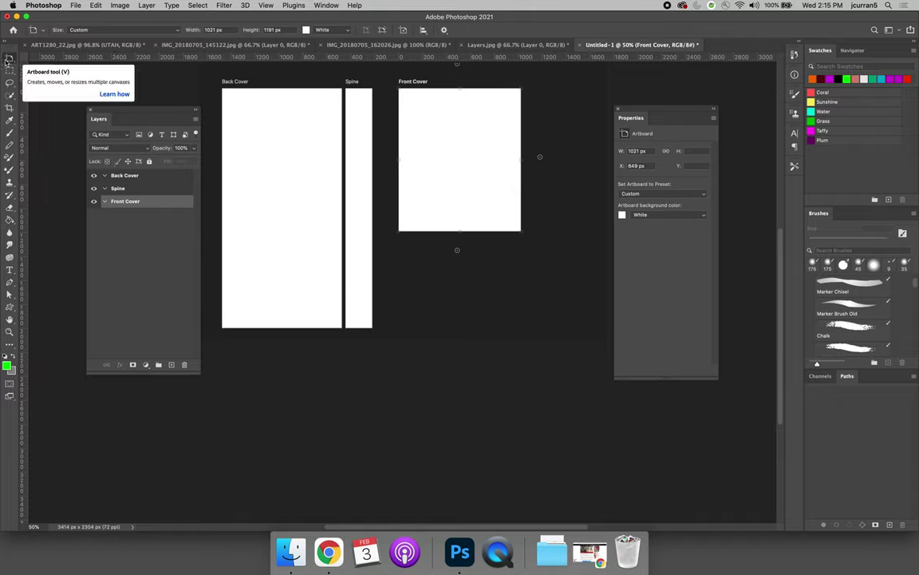
click(182, 30)
text(1000)
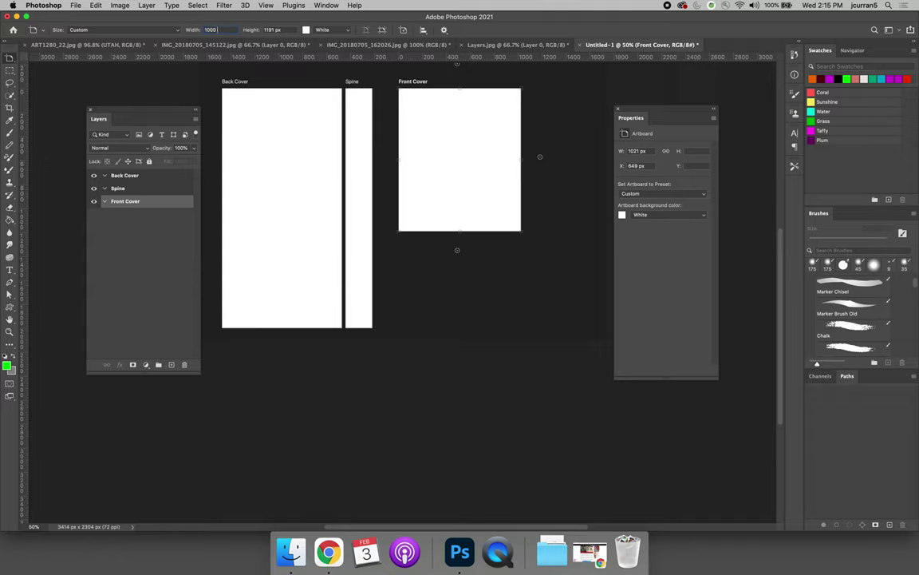
text( pixels)
key(Tab)
text(2)
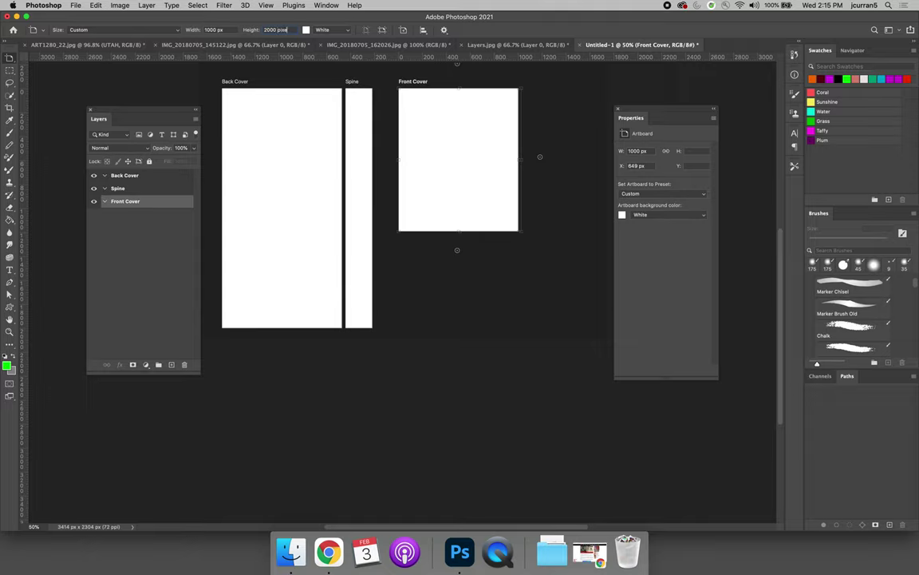
key(Return)
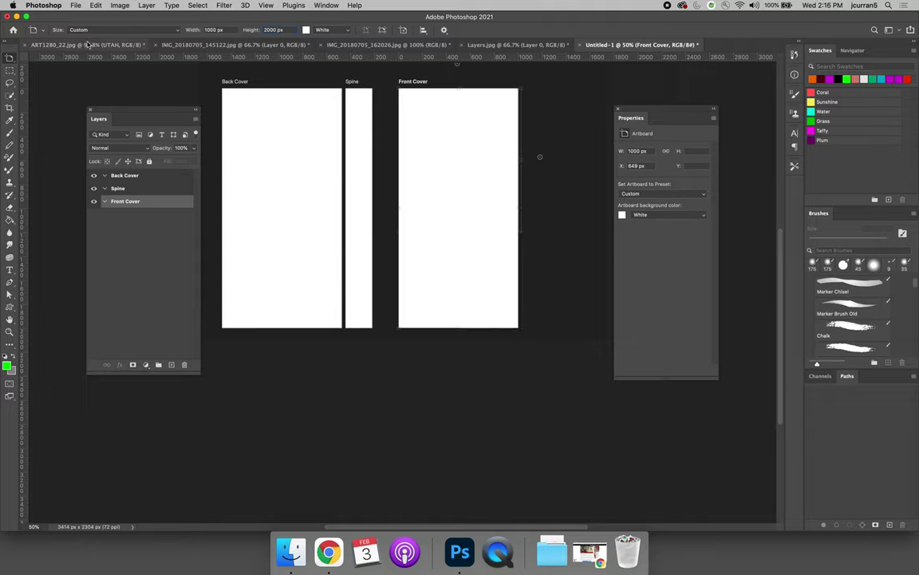
Move the Front Cover artboard left to X 460 px, directly beside the Spine artboard
click(10, 59)
click(40, 56)
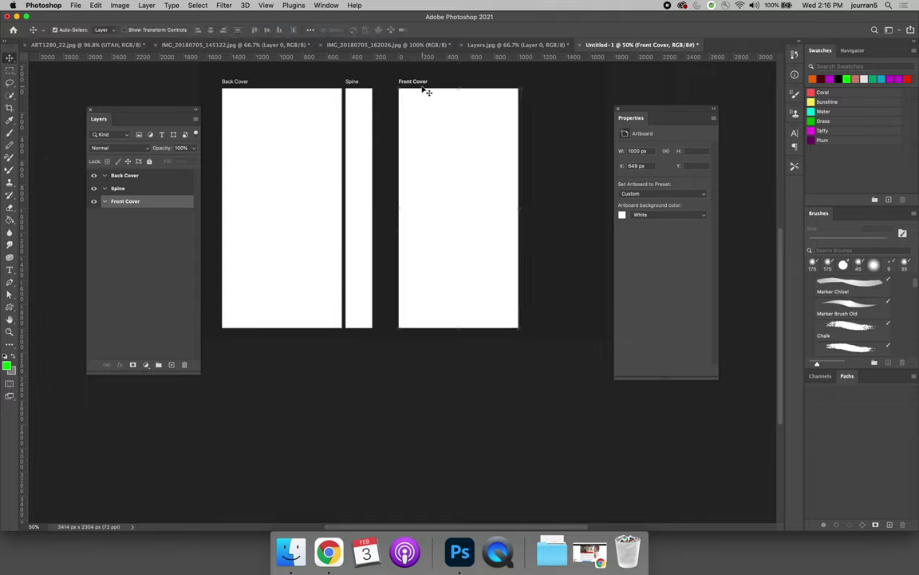
drag(415, 86, 394, 87)
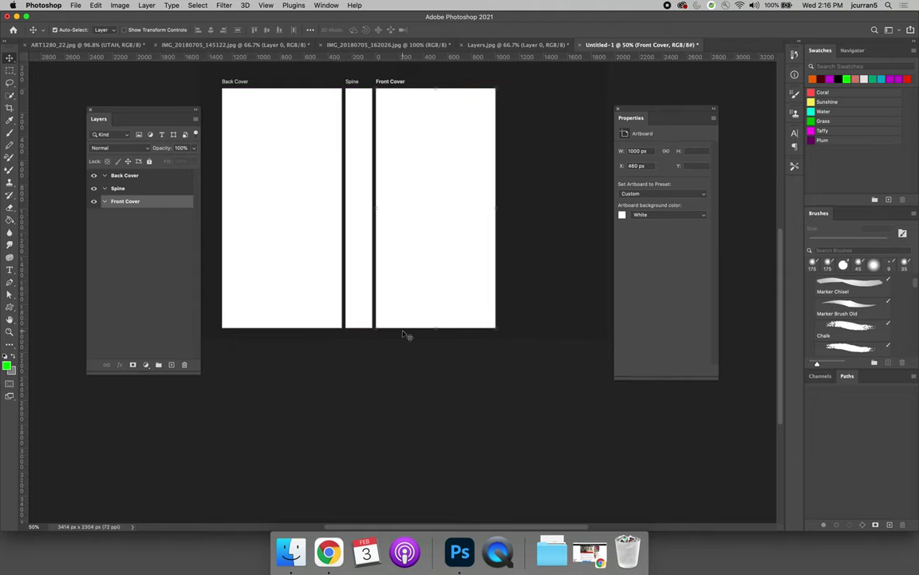